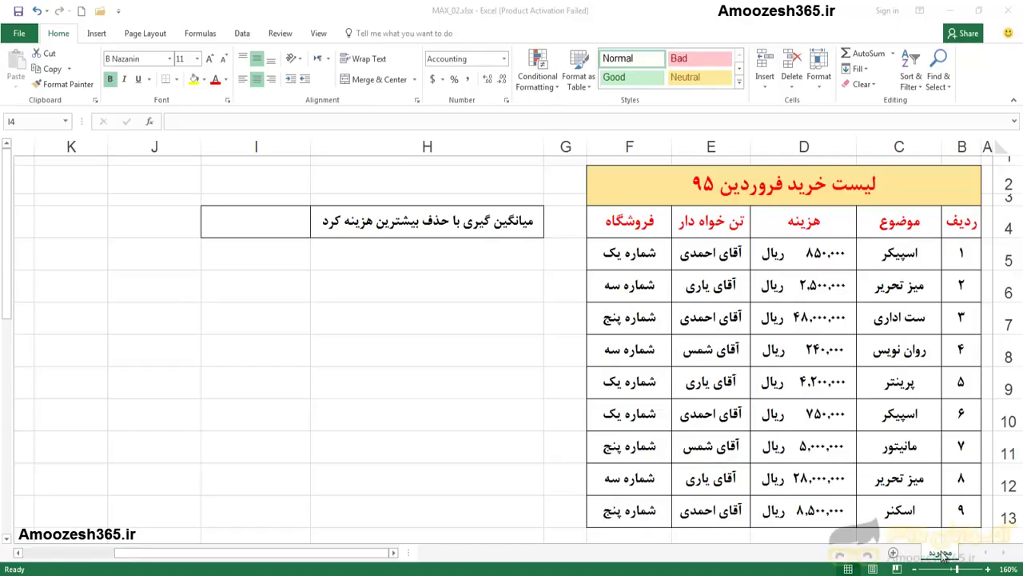
- Select cell I4 beside the averaging label on the MAX_02.xlsx purchase list
click(256, 221)
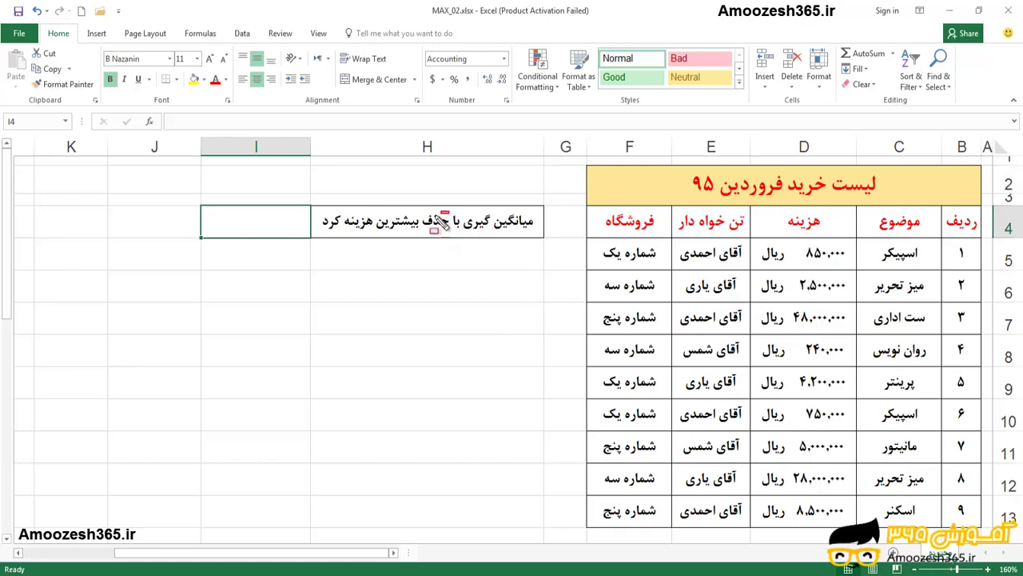
drag(449, 211, 316, 236)
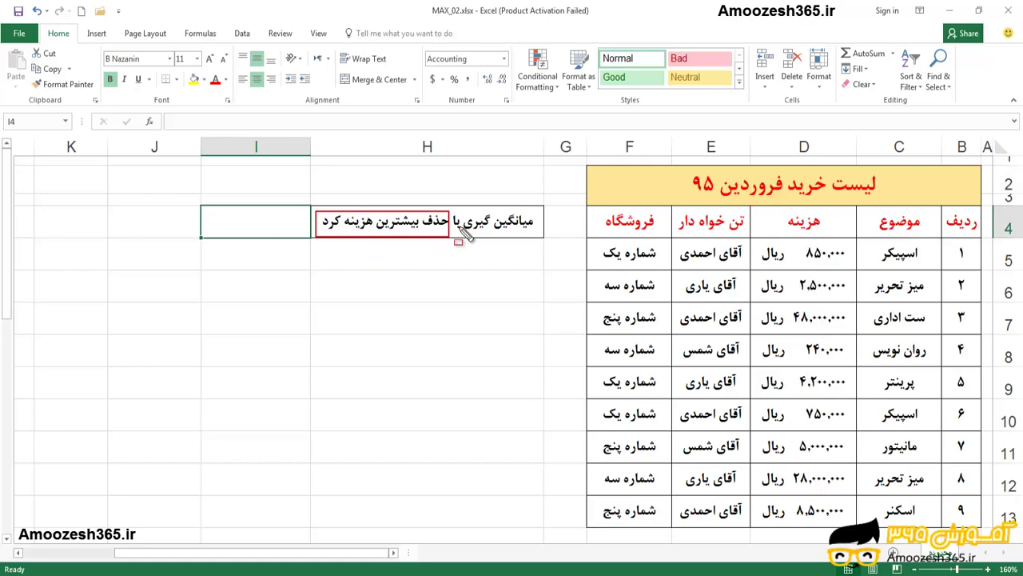
mouse_move(461, 203)
mouse_down()
mouse_move(472, 237)
mouse_move(536, 243)
mouse_up()
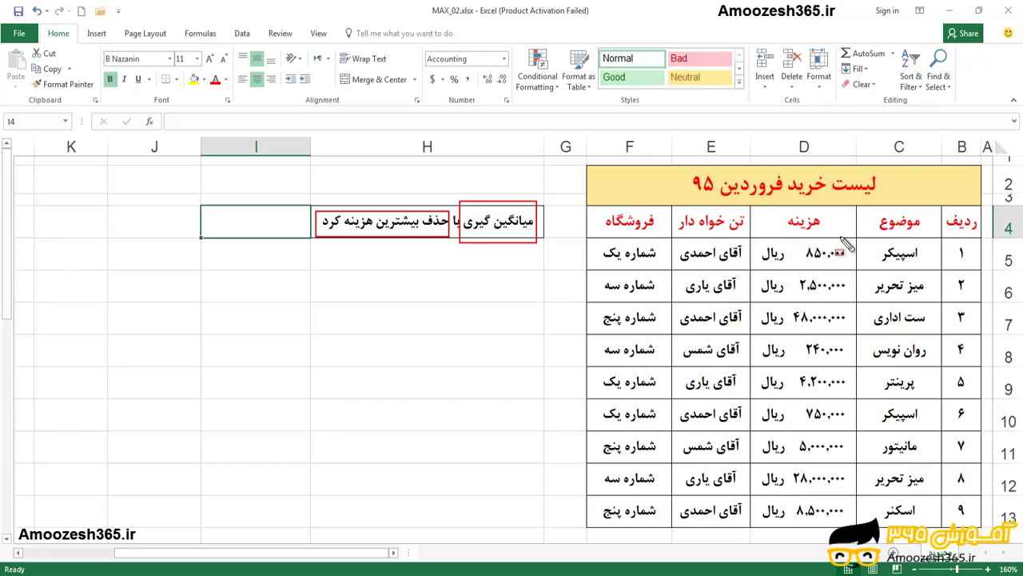
drag(864, 229, 742, 532)
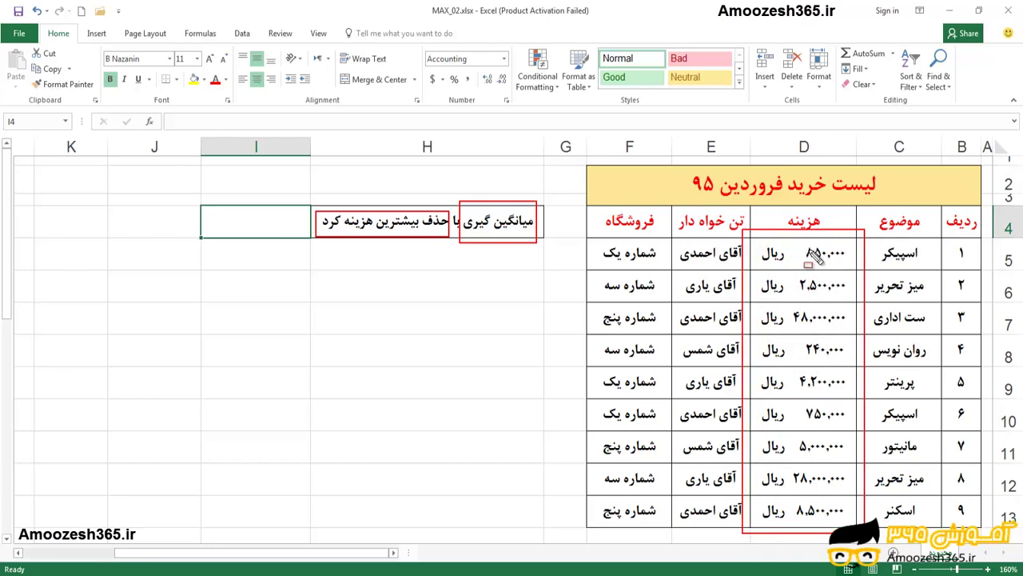
key(Escape)
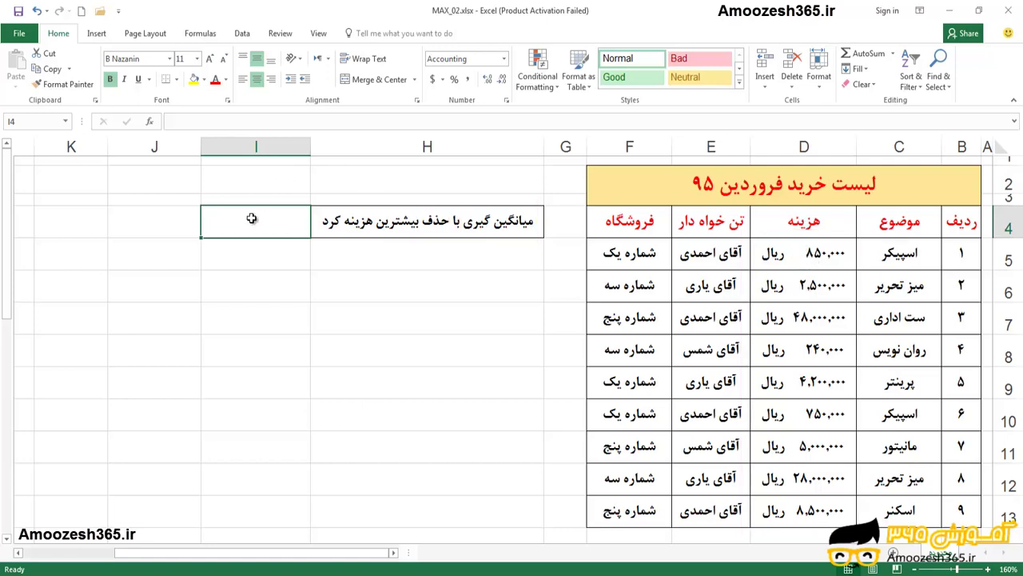
- Start the I4 formula with =(SUM(D5:D13) to total the nine costs
text(=)
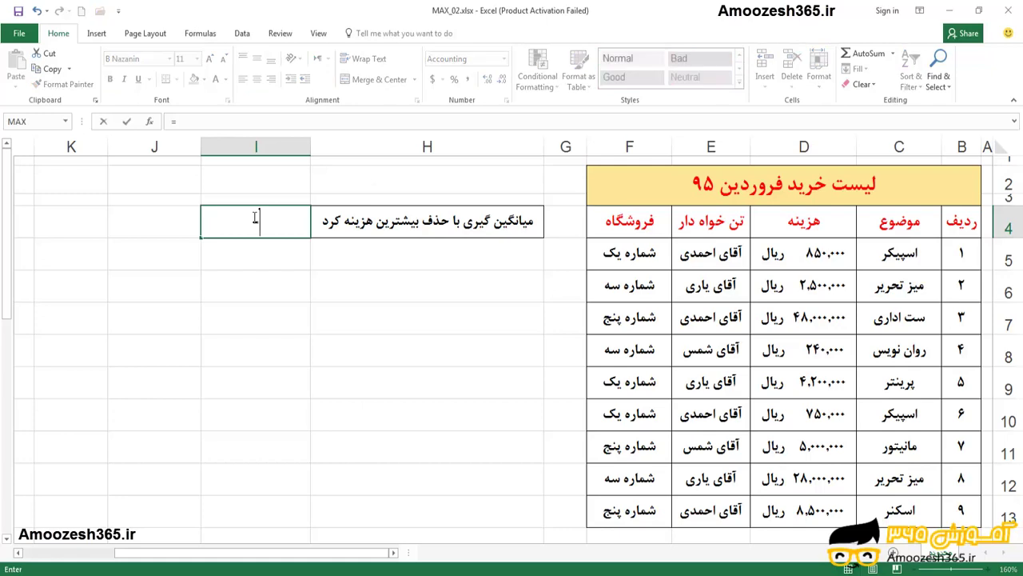
text(()
text(SU)
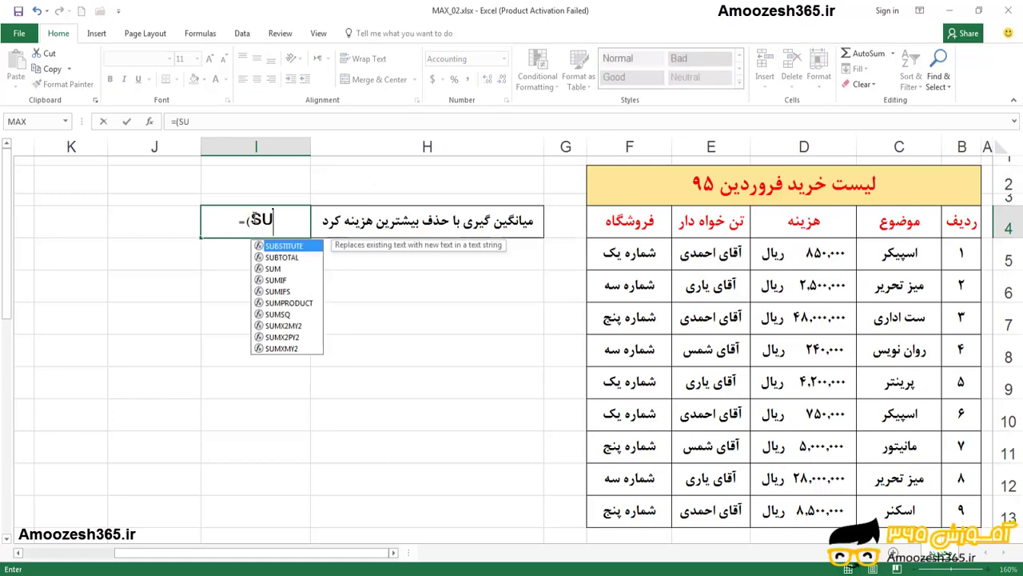
text(M)
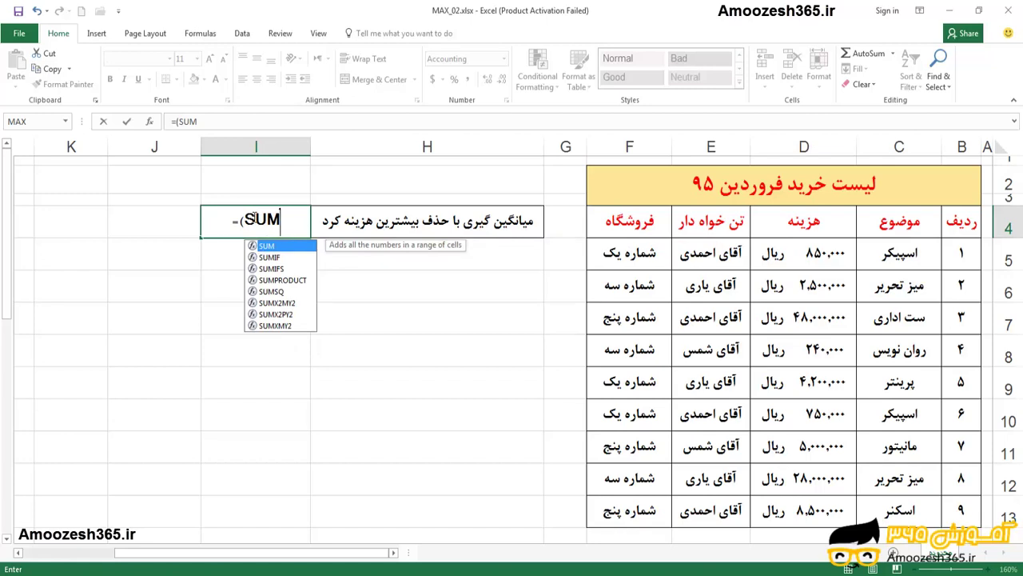
text(()
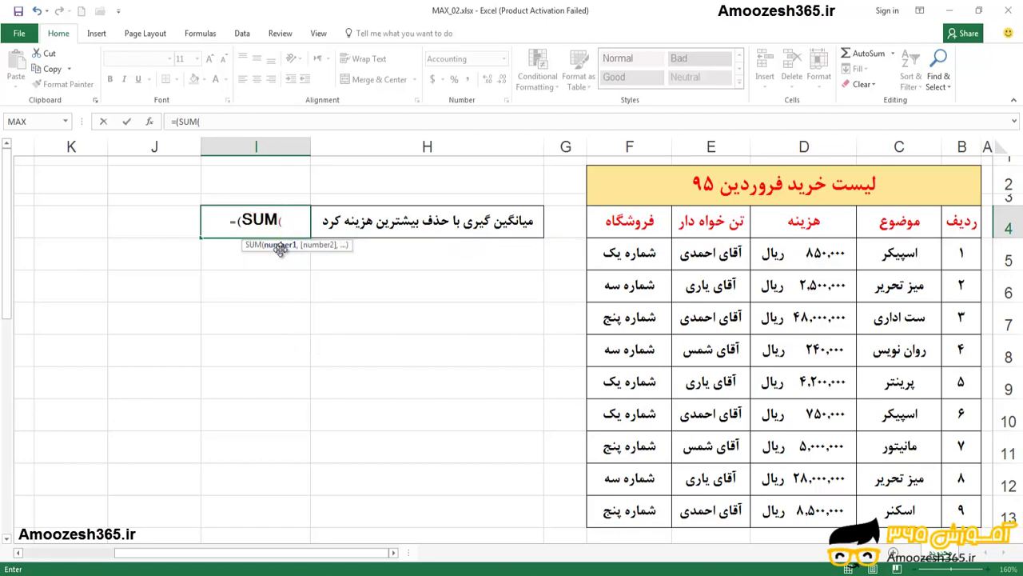
drag(783, 254, 797, 512)
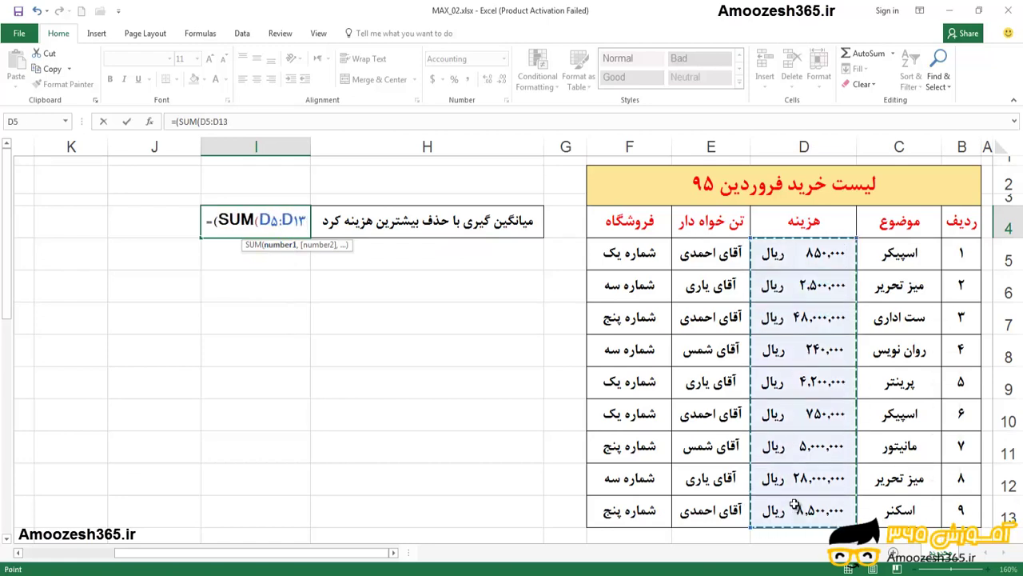
text())
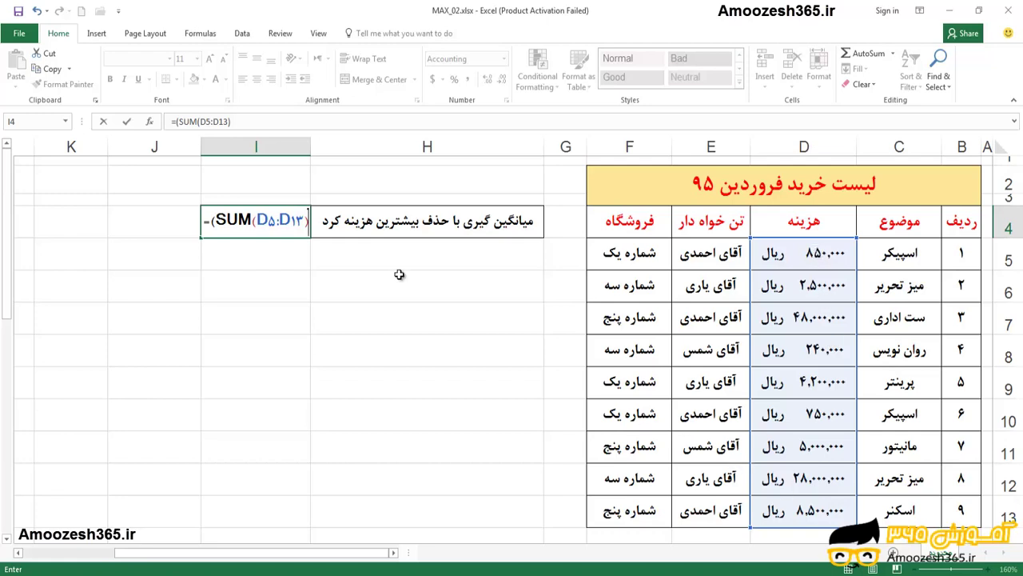
- Extend the I4 formula with -MAX(D5:D13) to subtract the largest cost
text(-)
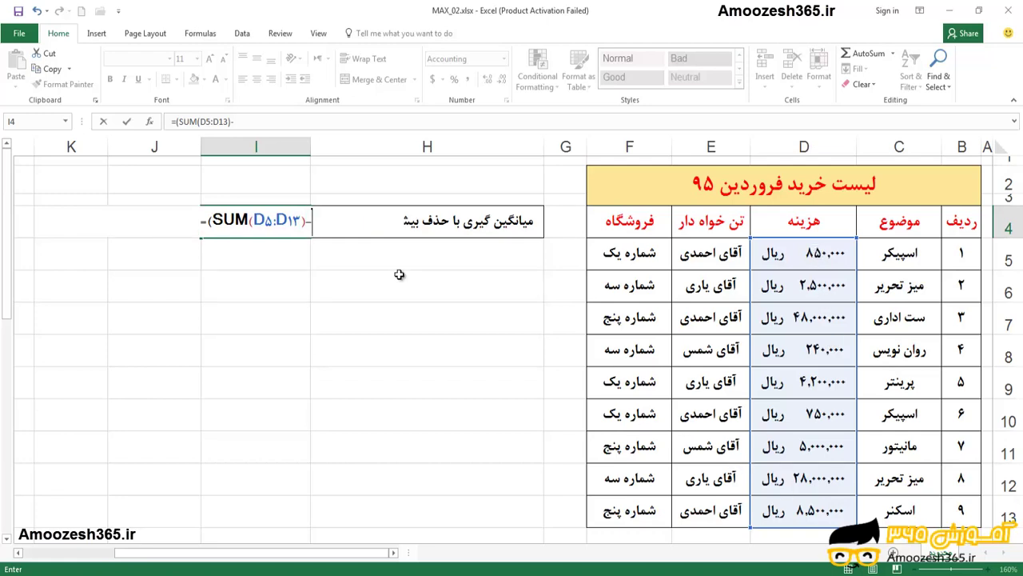
text(MAX)
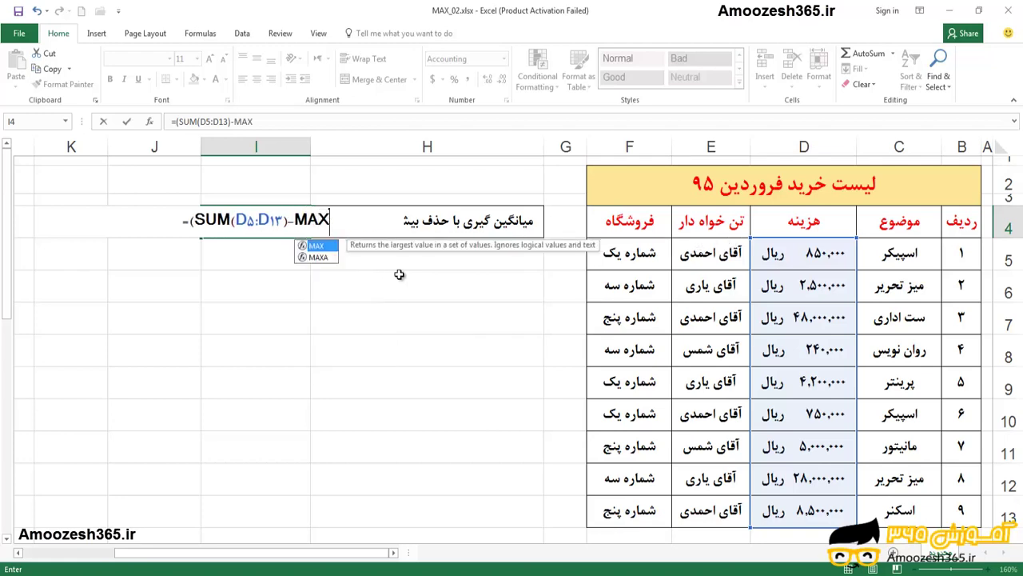
text(()
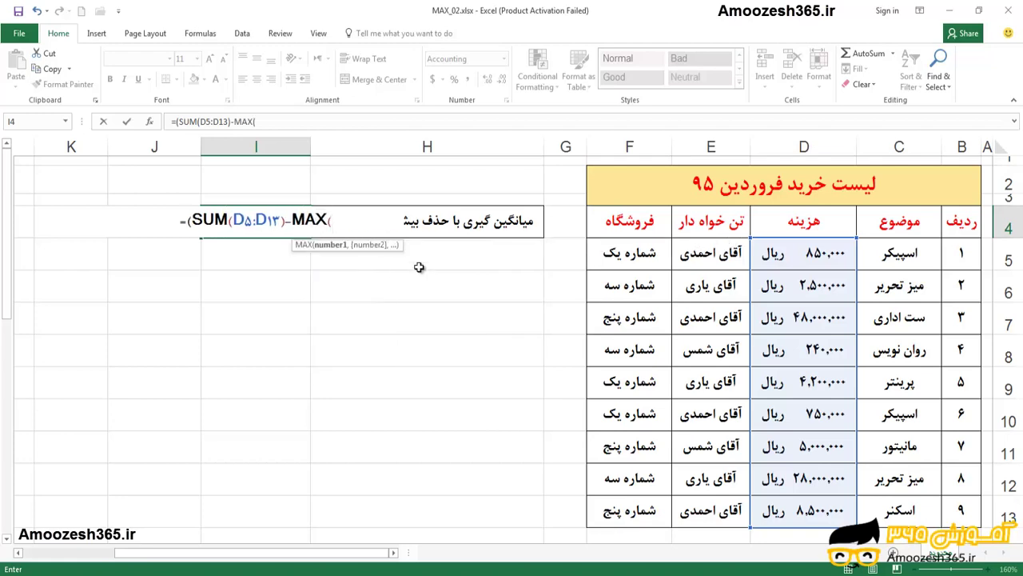
drag(798, 260, 800, 511)
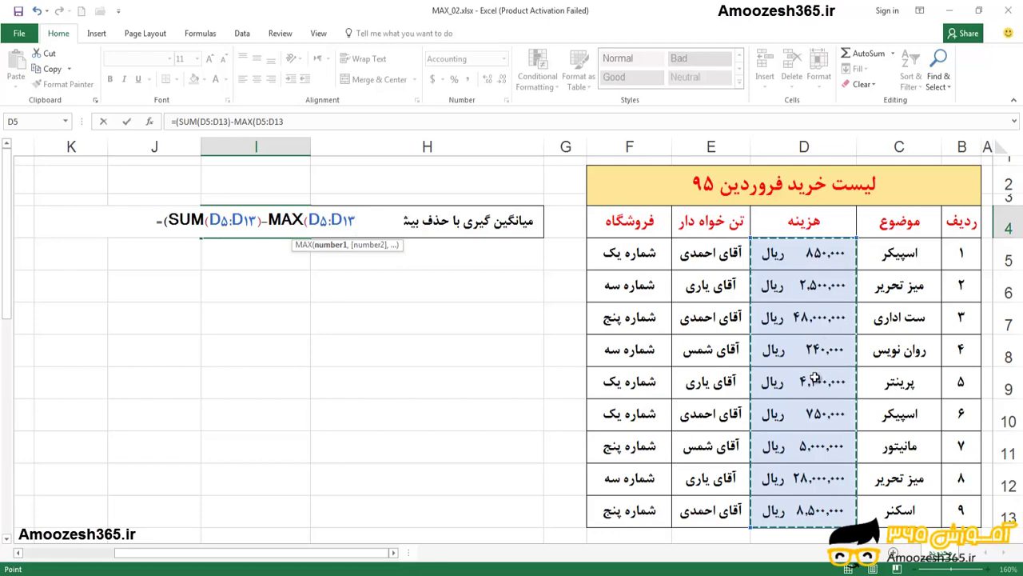
text())
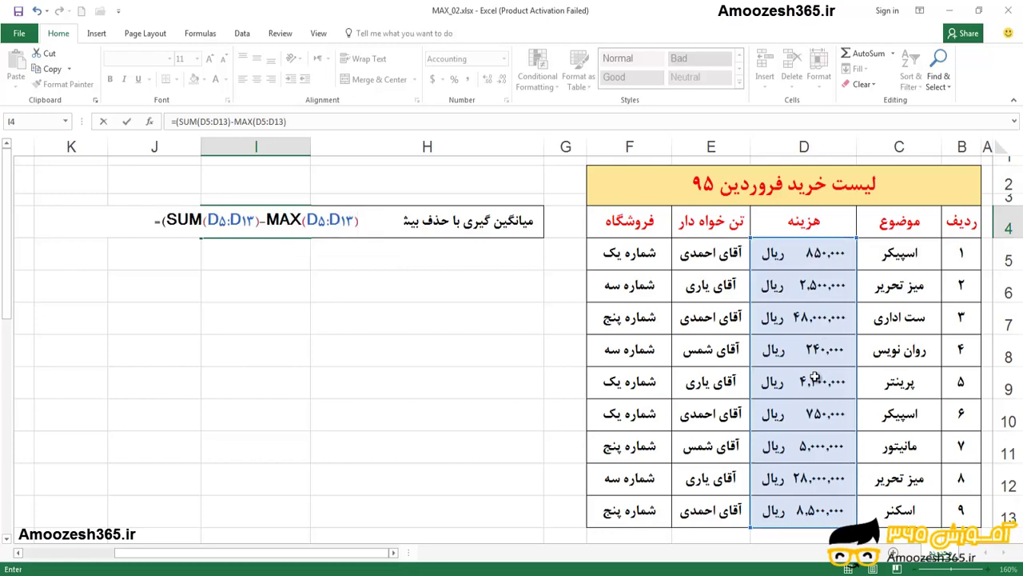
text())
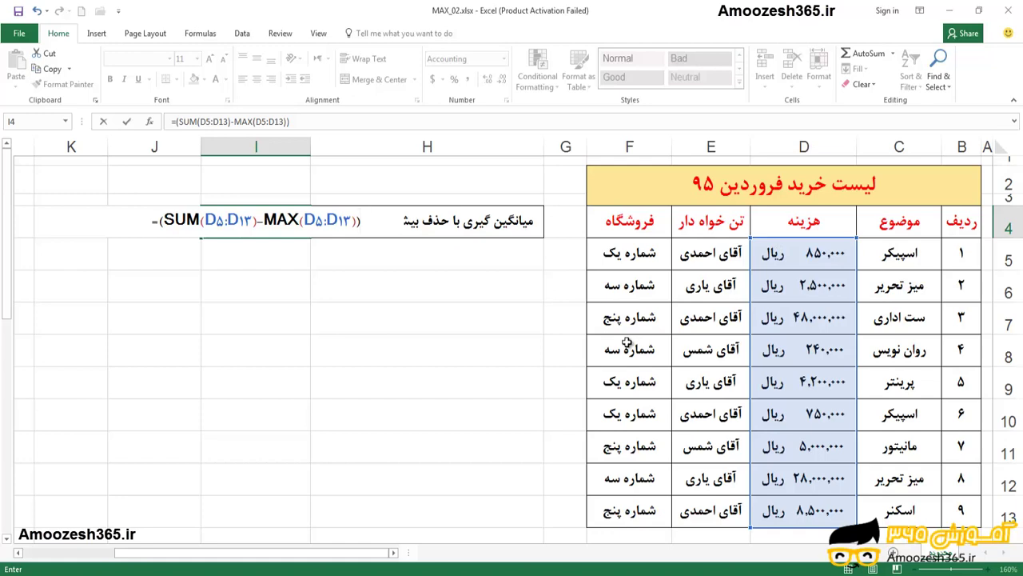
- Append )/ to the I4 formula, then outline the cost column and strike out D7's largest cost
text()/)
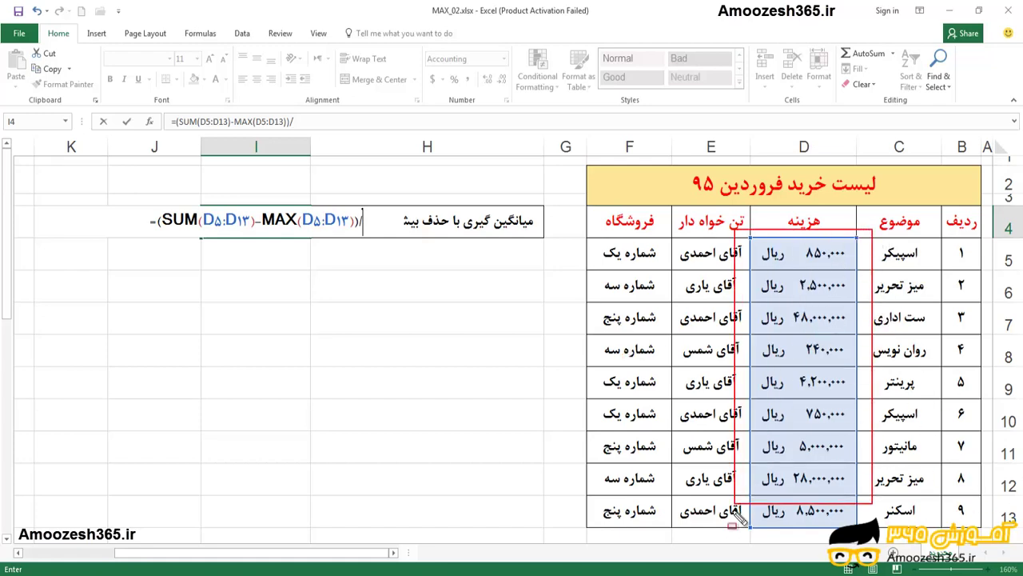
drag(811, 348, 727, 541)
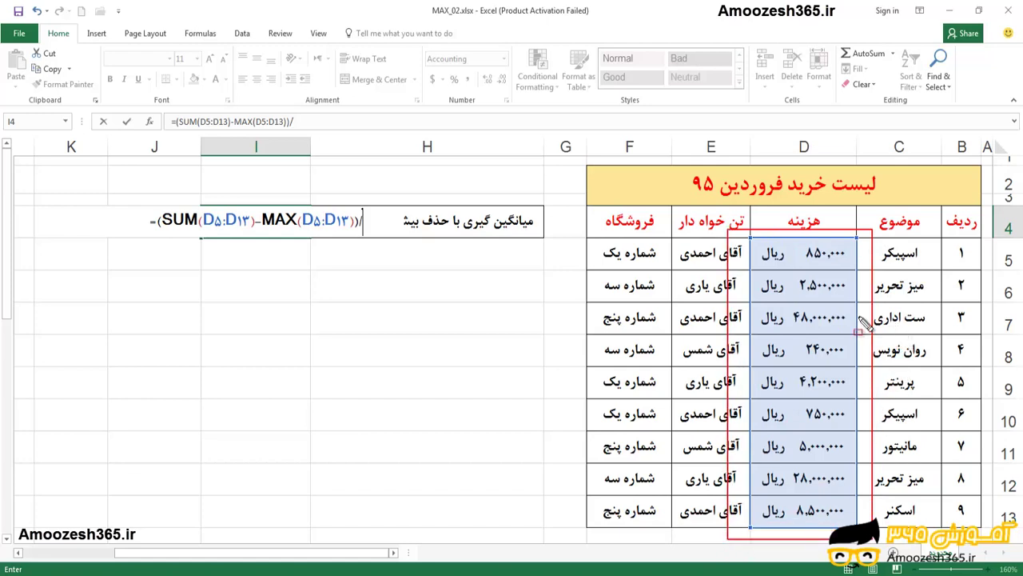
drag(863, 314, 747, 322)
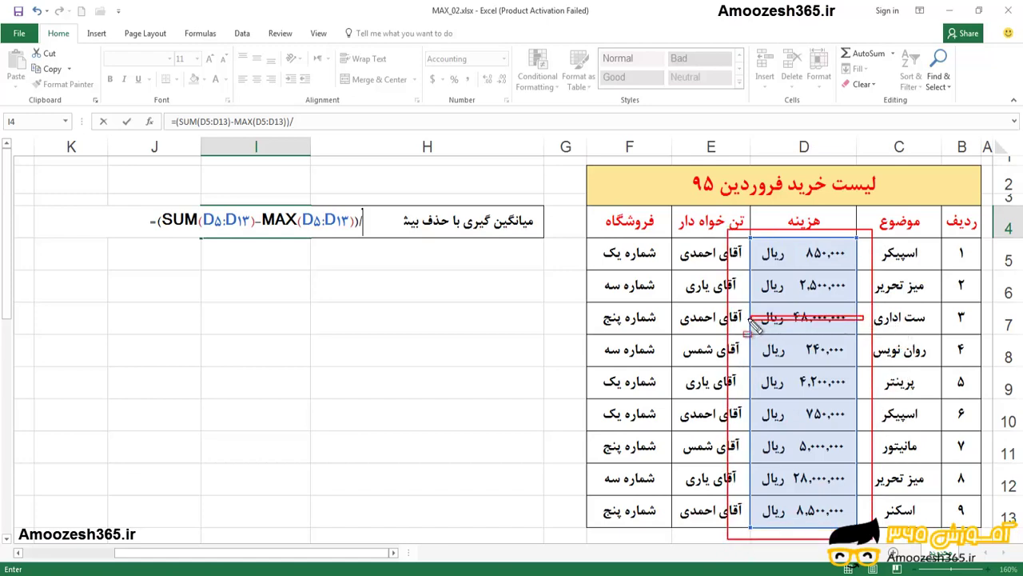
- Mark the counted costs D6 and D8–D13 with the pen and indicate where the divisor goes
click(789, 284)
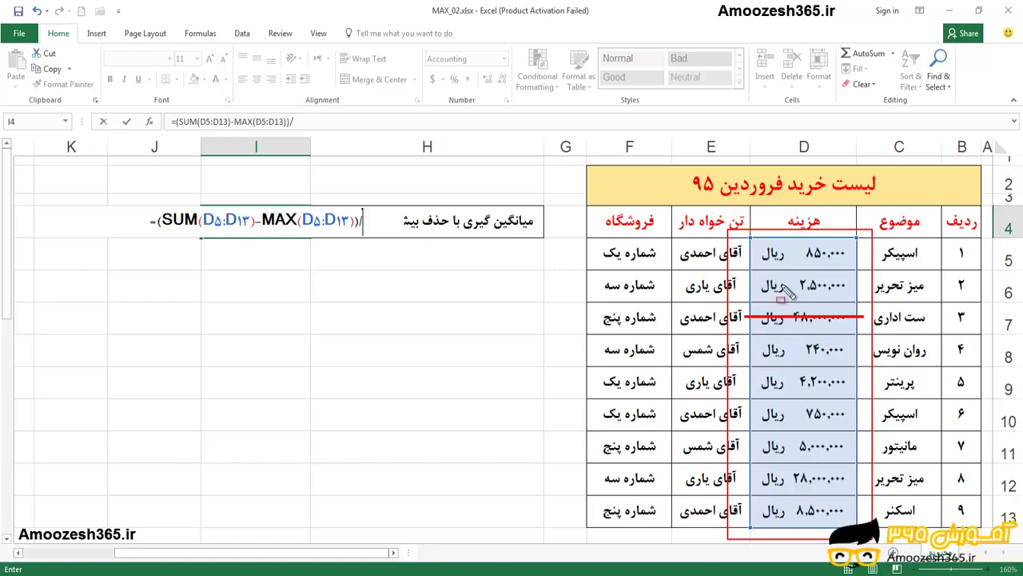
click(797, 347)
click(797, 382)
click(796, 409)
click(790, 444)
click(794, 478)
click(791, 512)
drag(363, 214, 402, 237)
- Clear the annotations and add COUNT(D5:D13) as the divisor in the I4 formula
key(Escape)
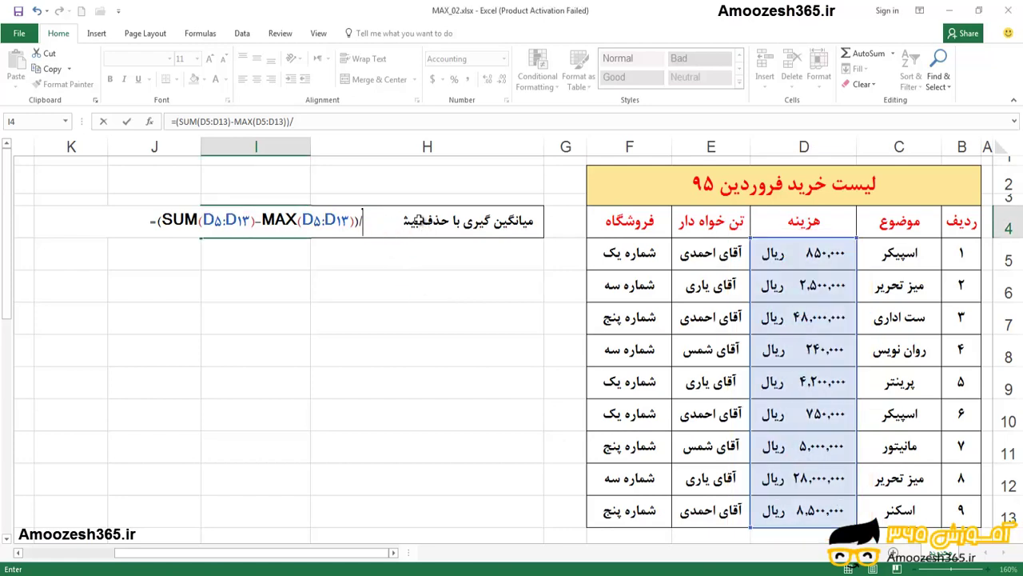
text(C)
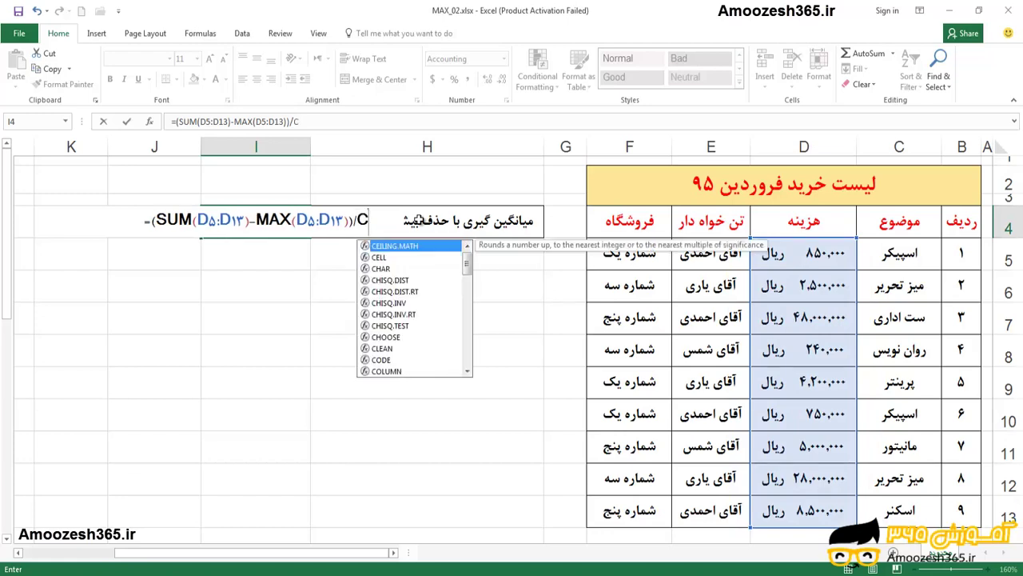
text(OUN)
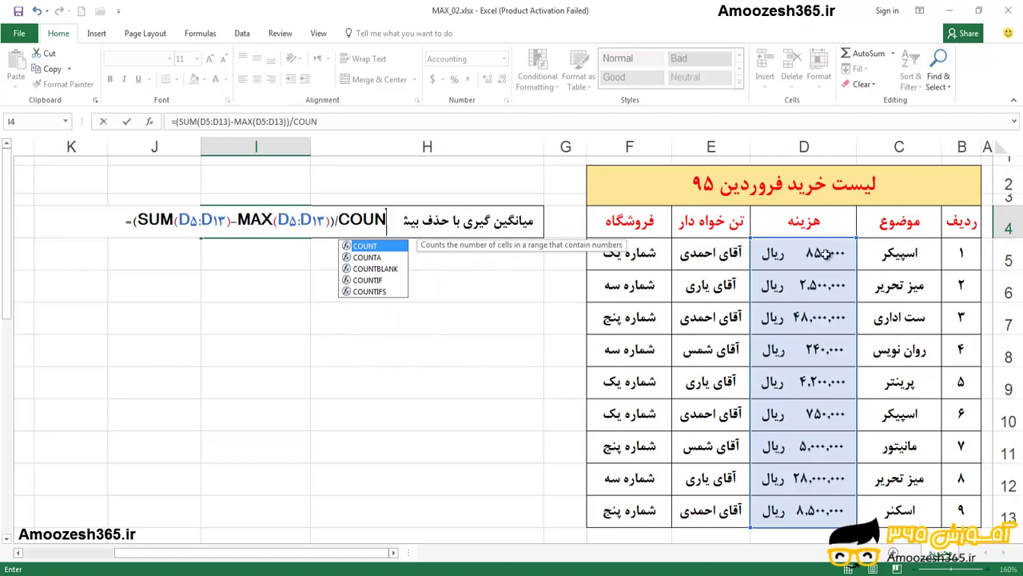
double_click(347, 249)
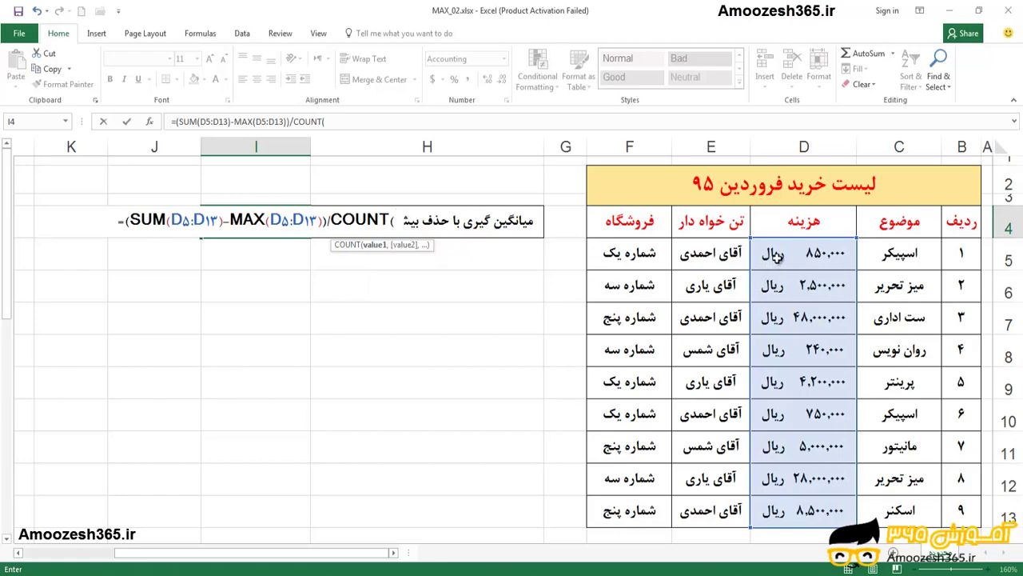
drag(777, 264, 774, 509)
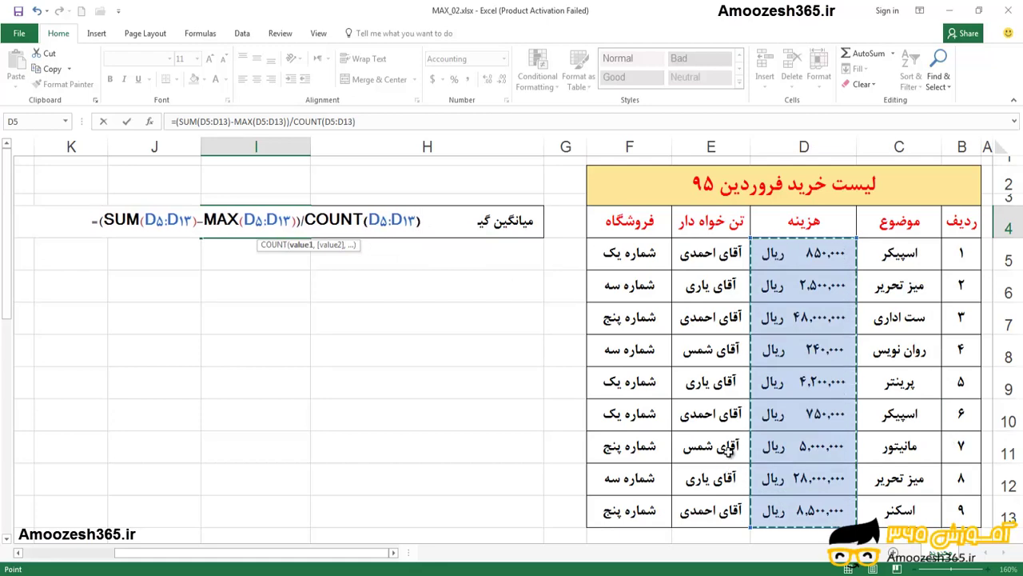
text())
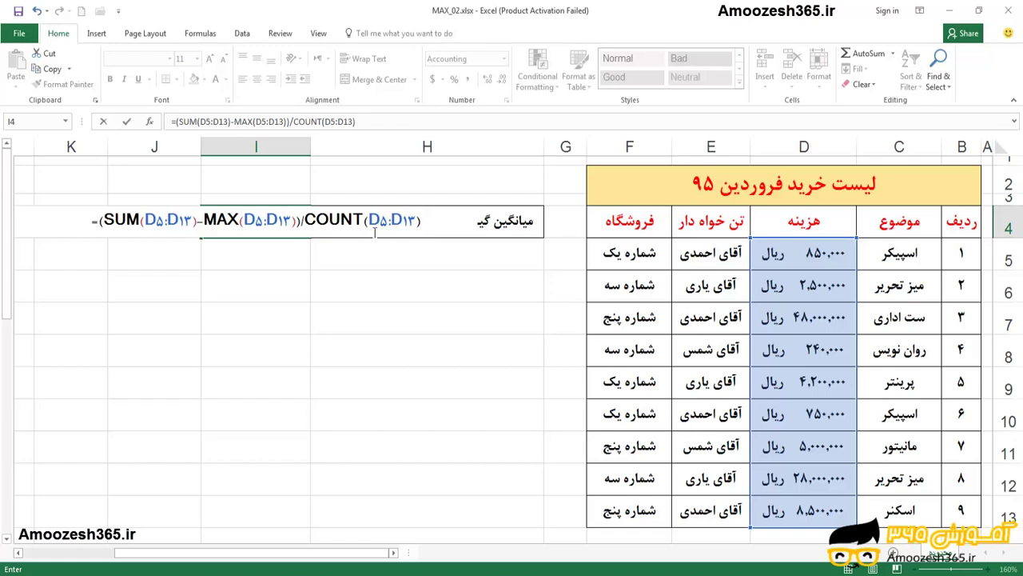
- Wrap the count as (COUNT(D5:D13)-1) and confirm I4, showing 6,255,000 ریال
click(305, 233)
text(()
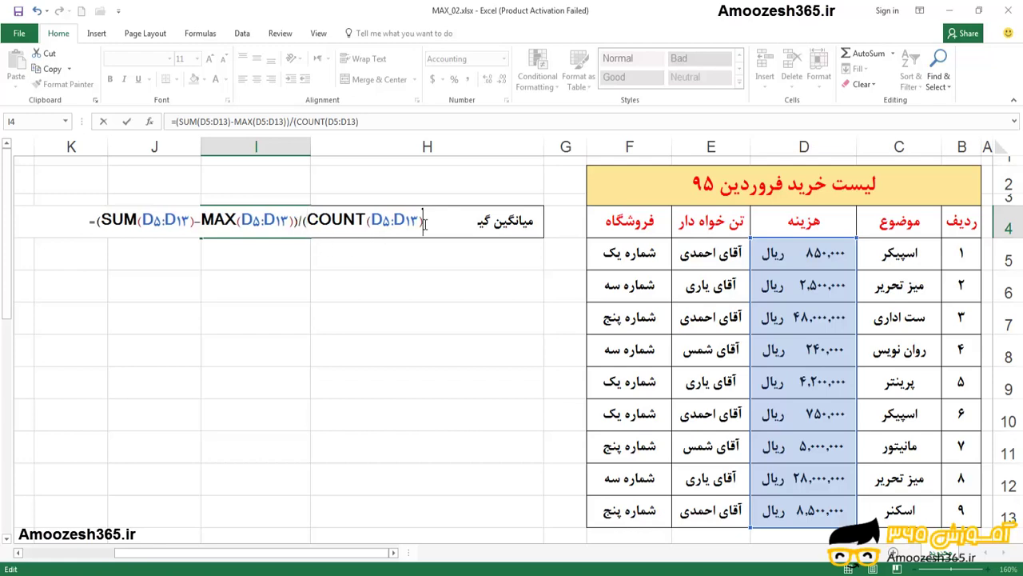
text(-)
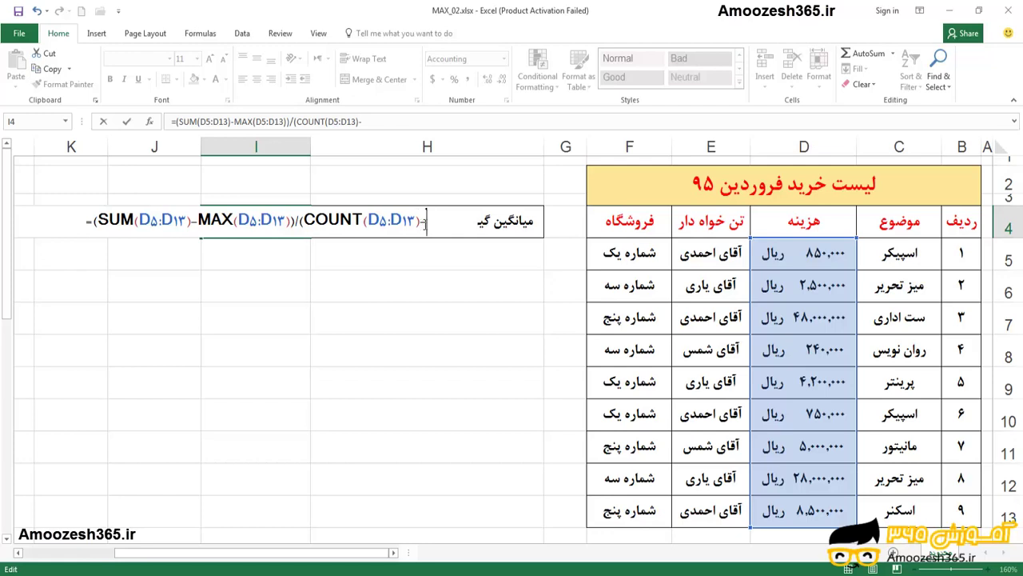
text(1)
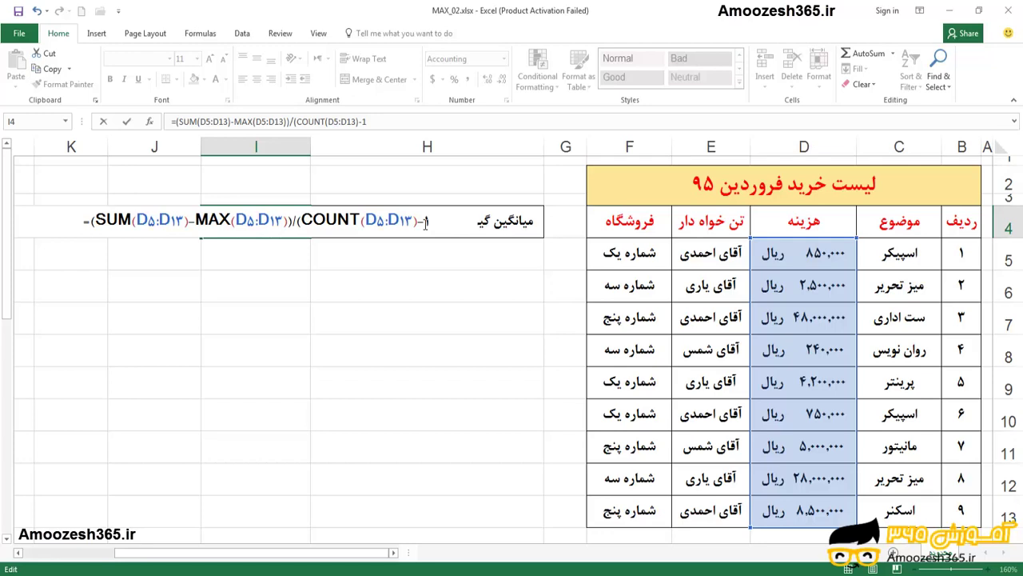
text())
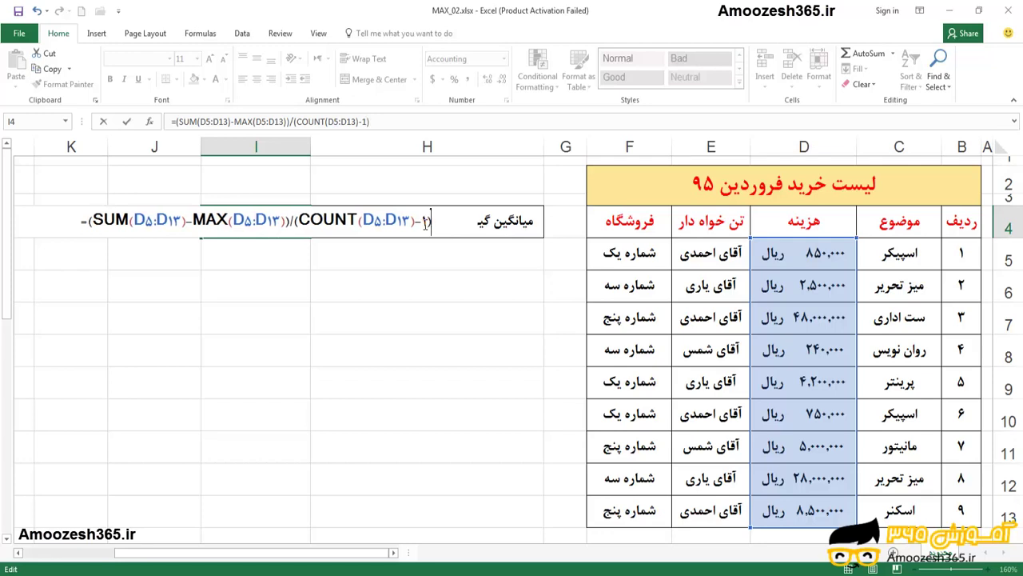
key(ctrl+Return)
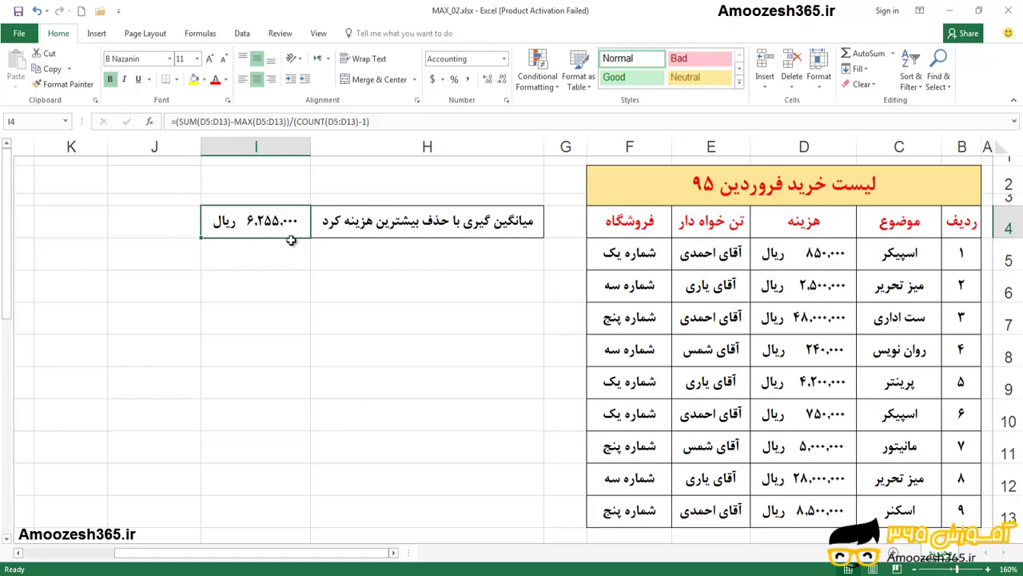
- Enter =SUM(D5:D6,D8:D13) in I7 and widen column I to show 50,040,000 ریال
click(261, 316)
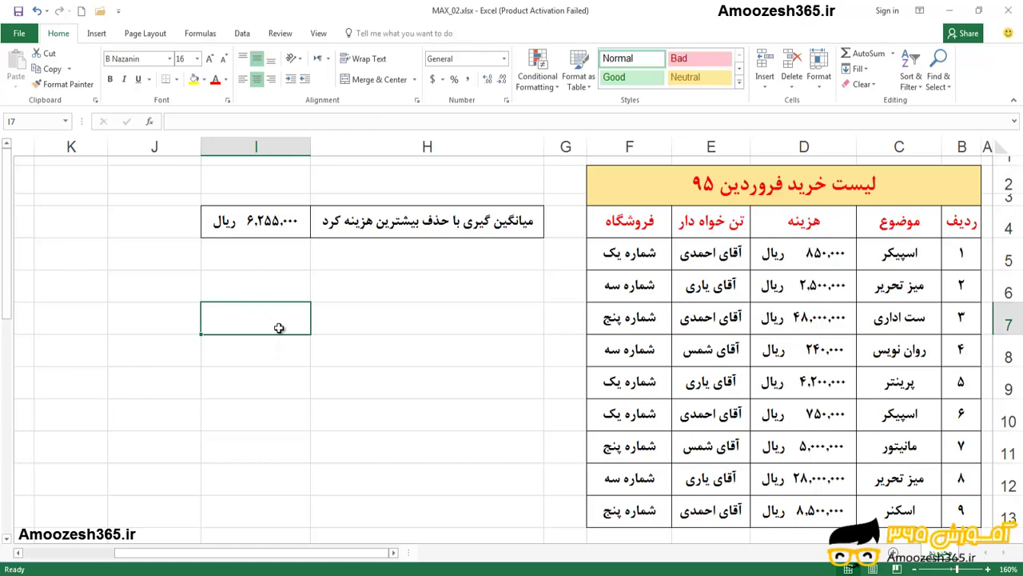
text(=)
text(S)
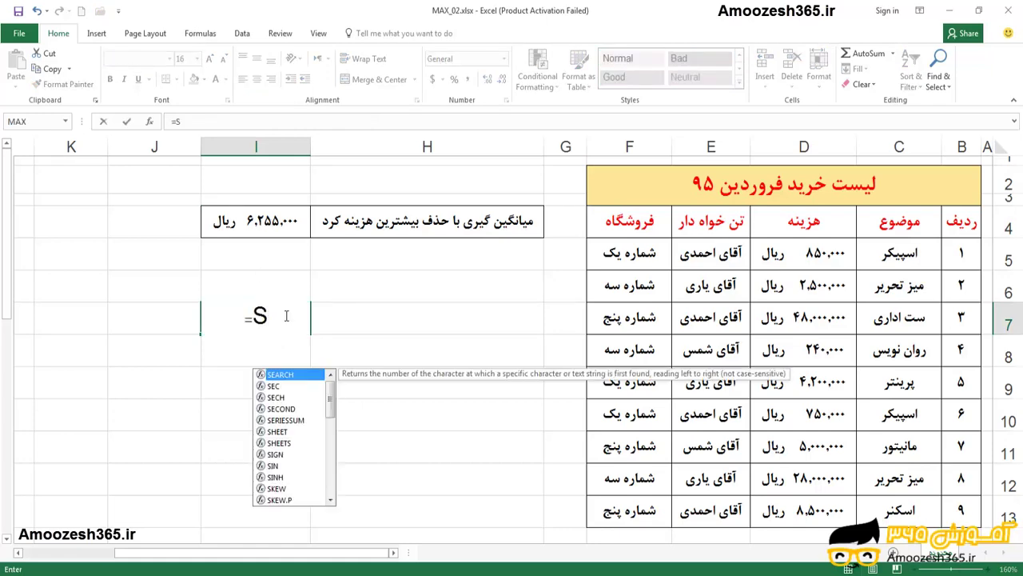
text(UM()
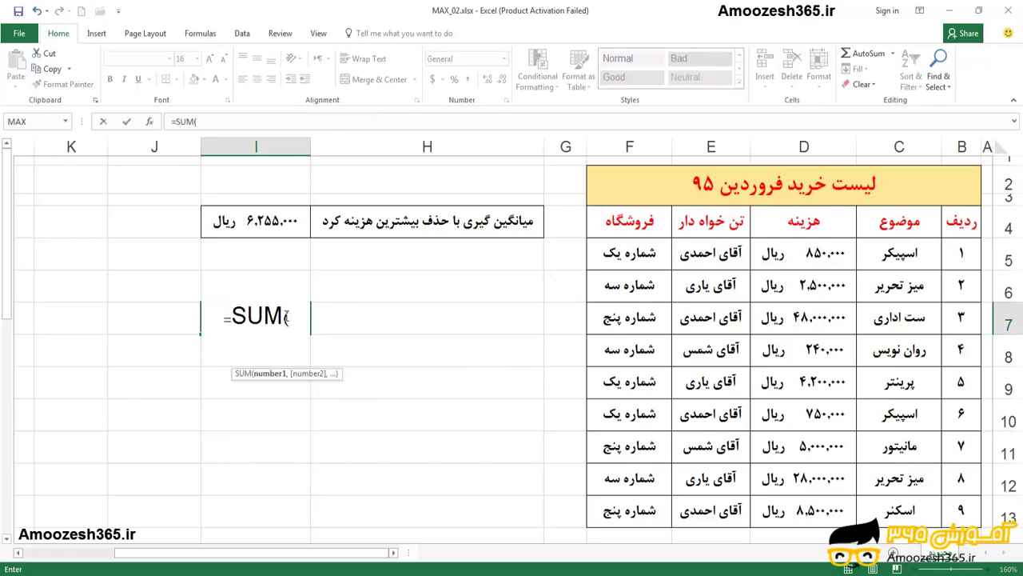
mouse_move(804, 254)
mouse_down()
mouse_move(807, 509)
mouse_move(786, 292)
mouse_up()
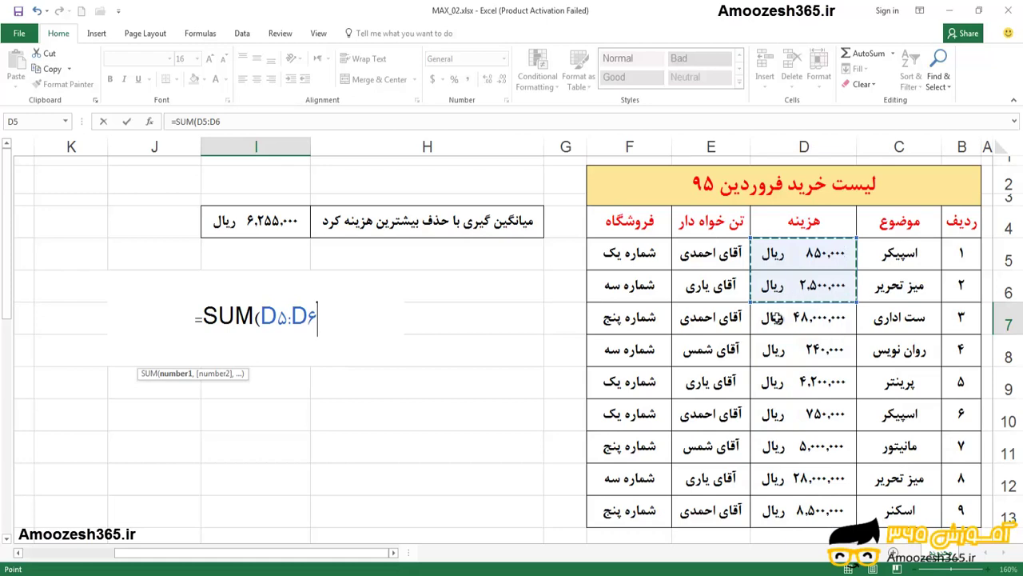
text(,)
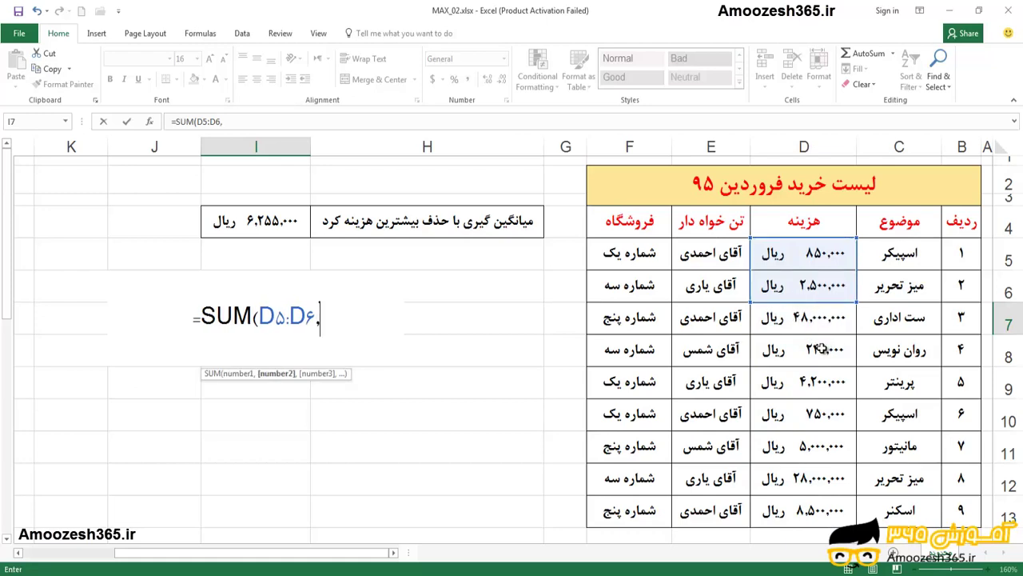
drag(822, 348, 811, 500)
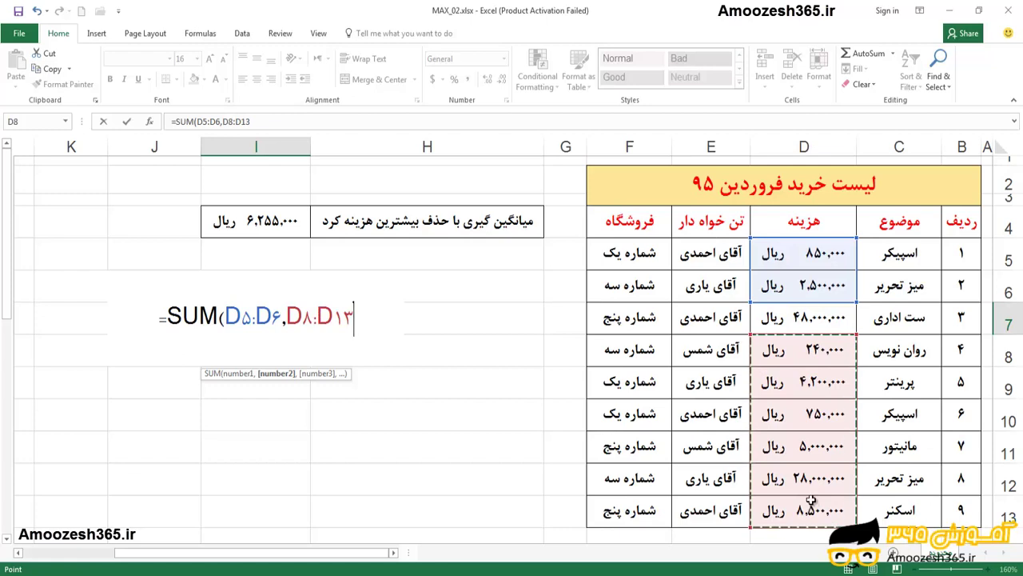
key(ctrl+Return)
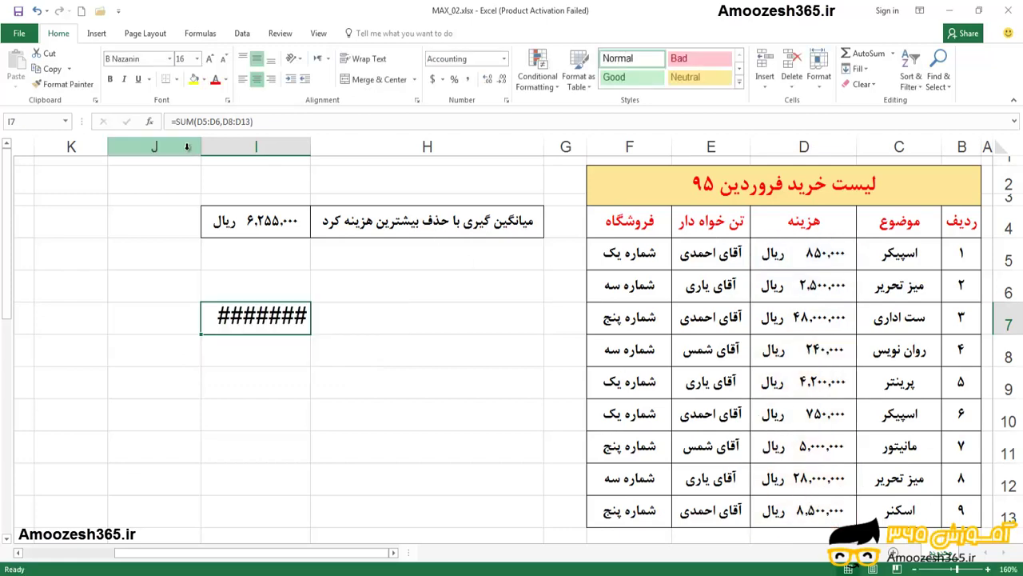
drag(201, 147, 158, 149)
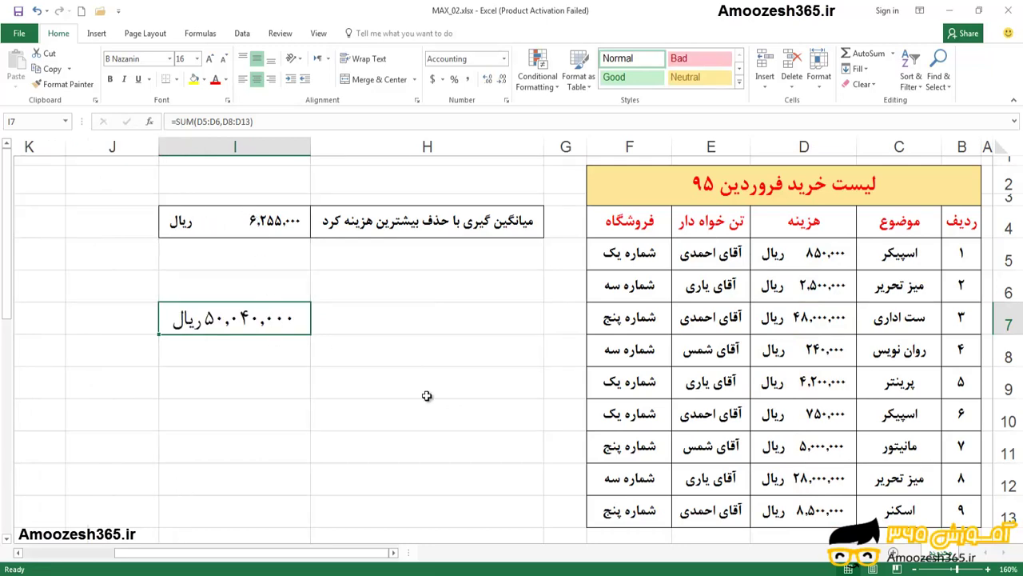
- Enter =I7/8 in I10, showing 6,255,000 ریال to match I4
click(263, 354)
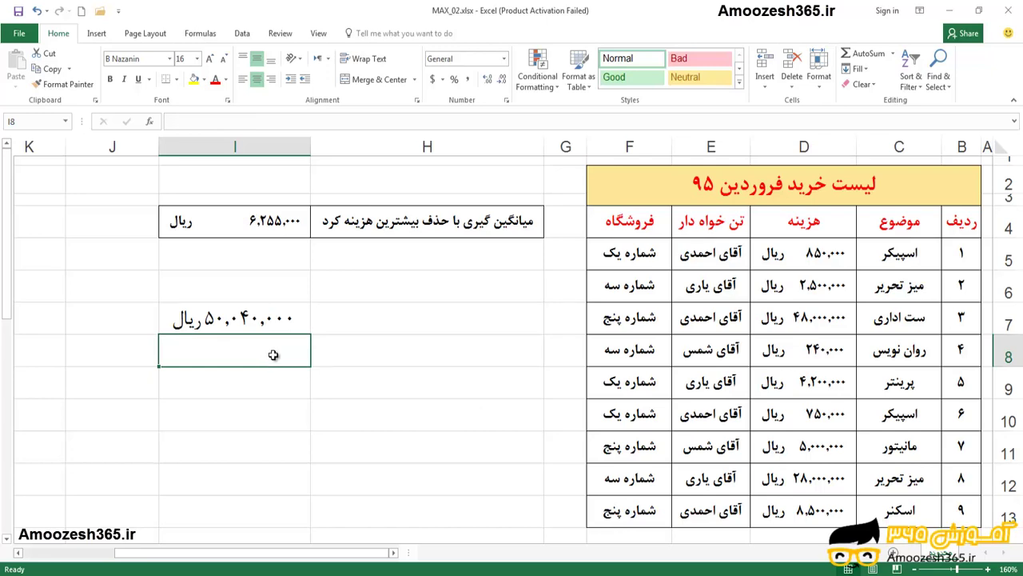
text(=)
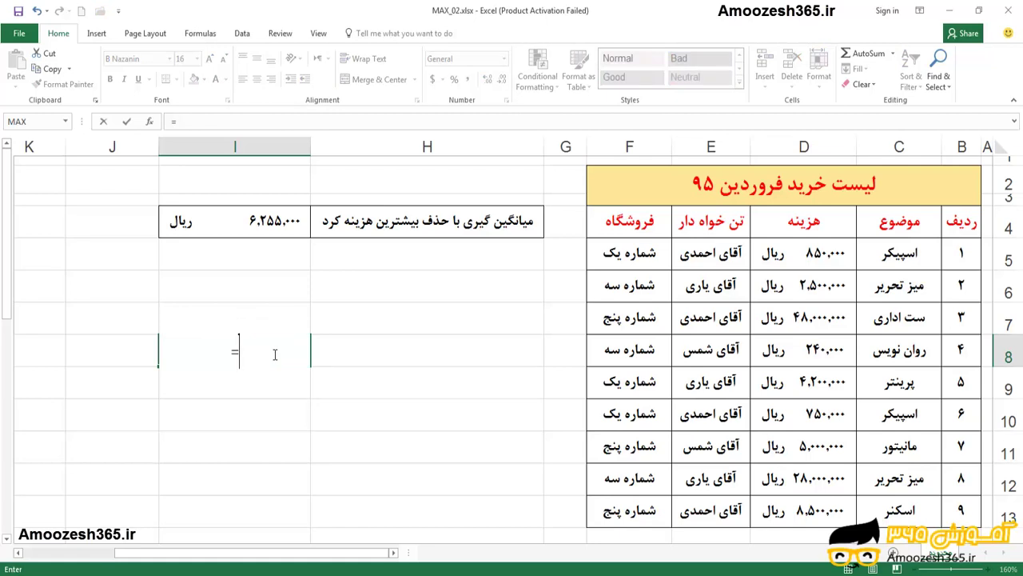
key(Escape)
click(275, 413)
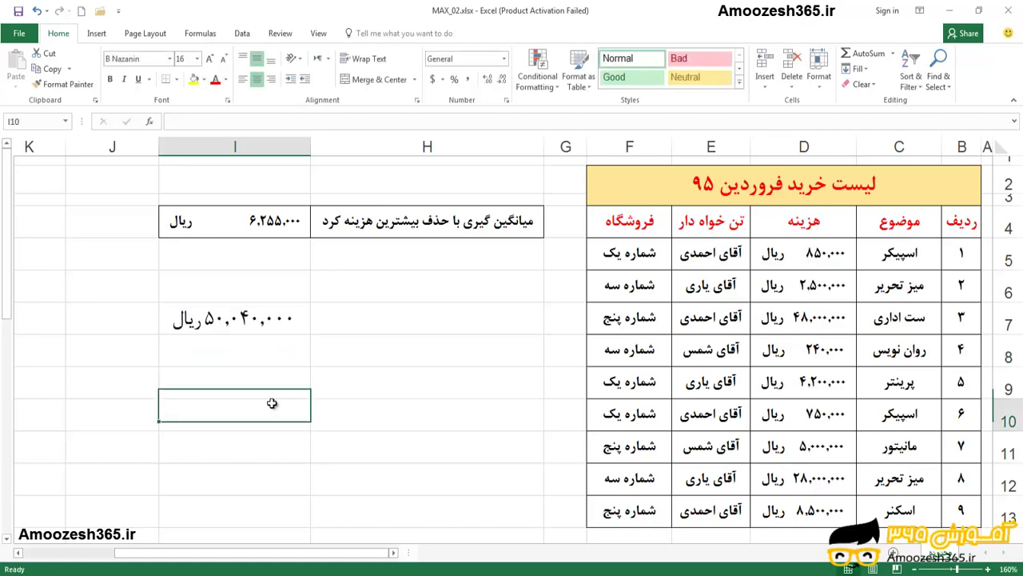
text(=)
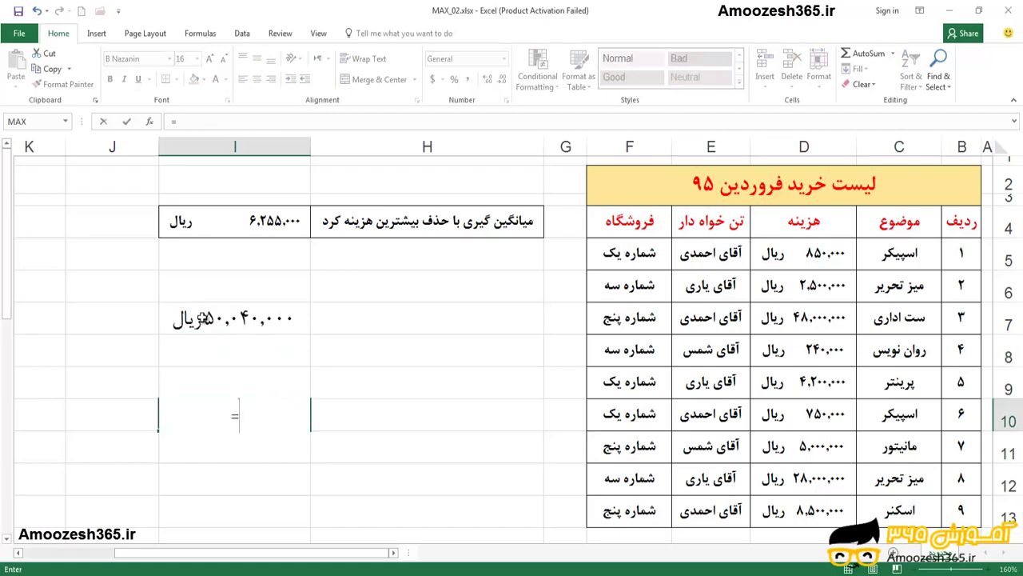
click(210, 319)
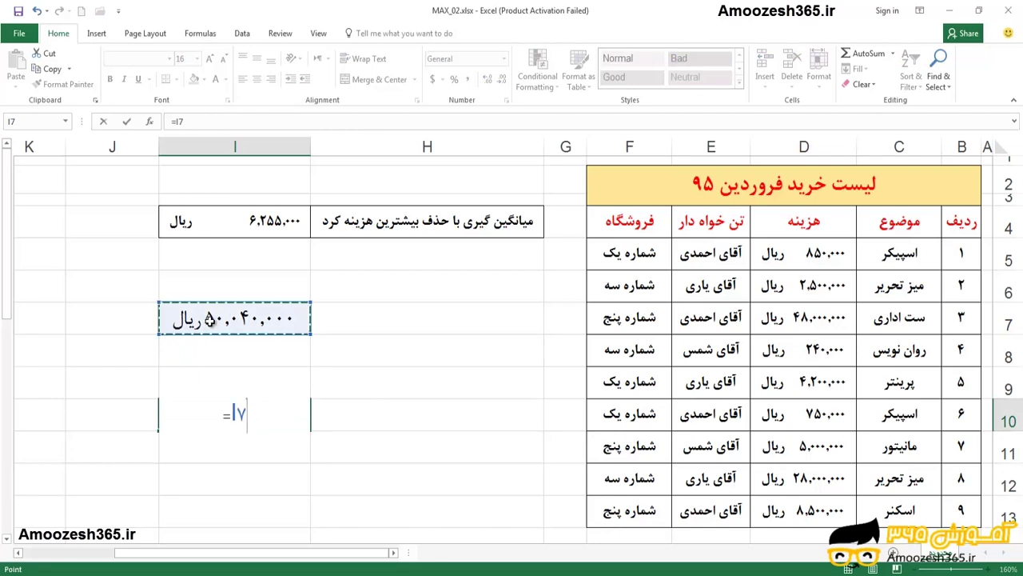
text(/)
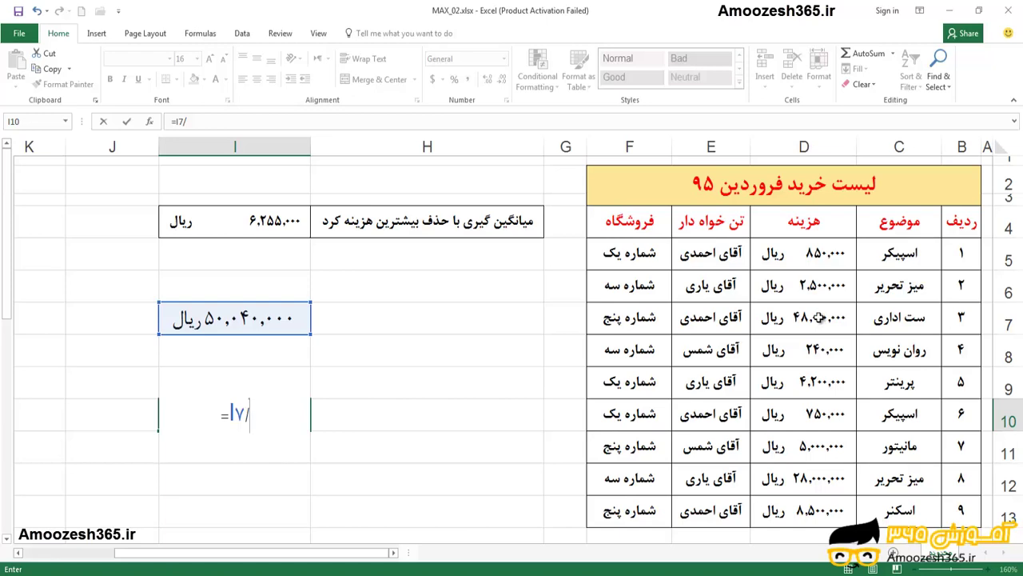
text(8)
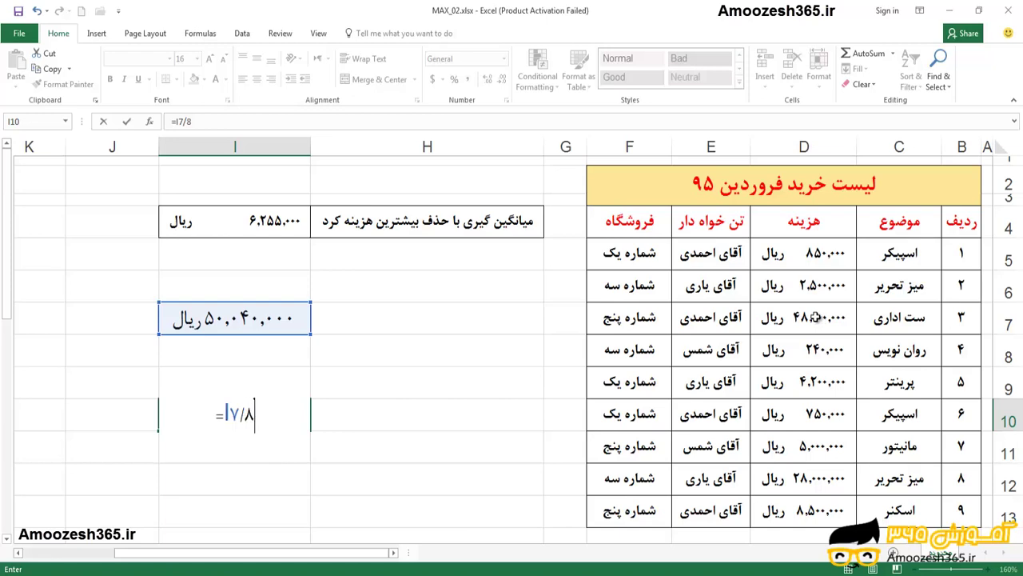
key(ctrl+Return)
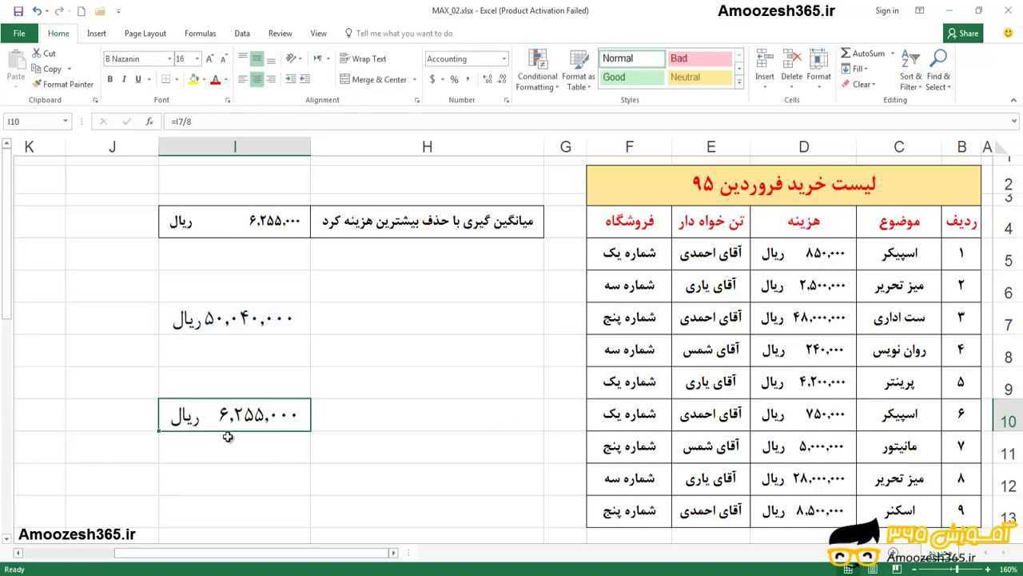
- Copy I4's bordered formatting to I10 and I7 with Format Painter, then compare I10 and I4
click(269, 228)
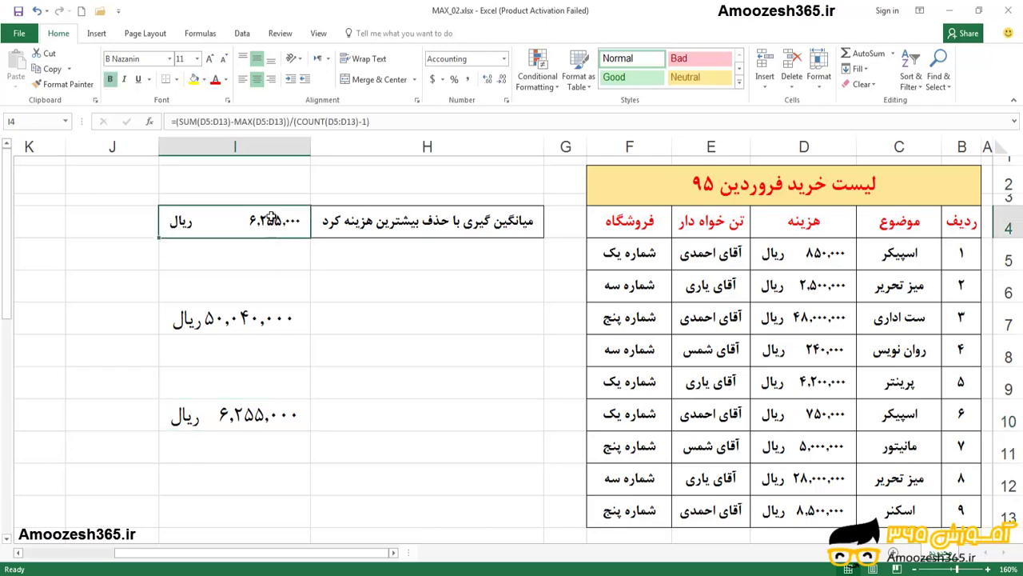
click(70, 84)
click(272, 418)
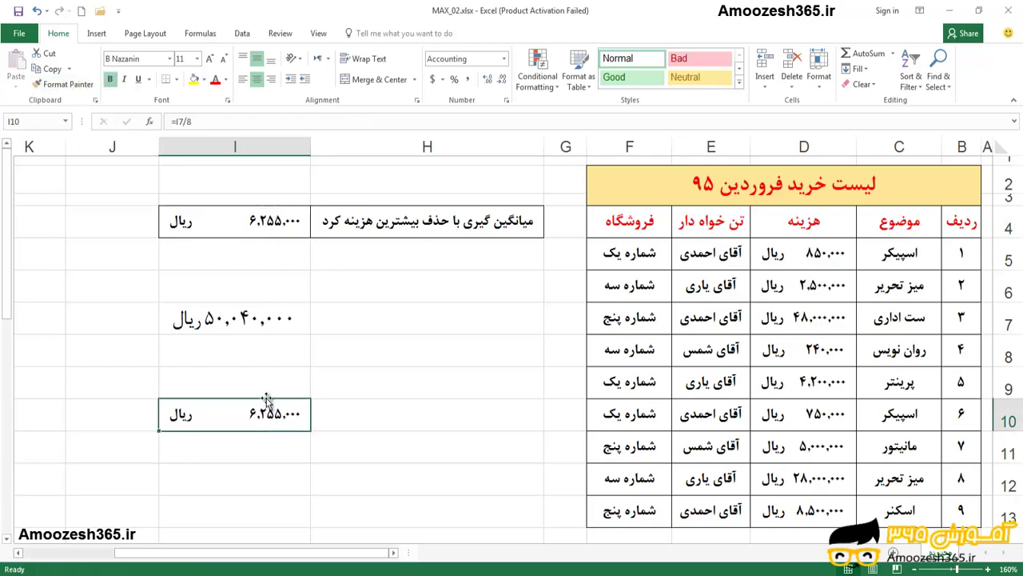
click(70, 84)
click(243, 318)
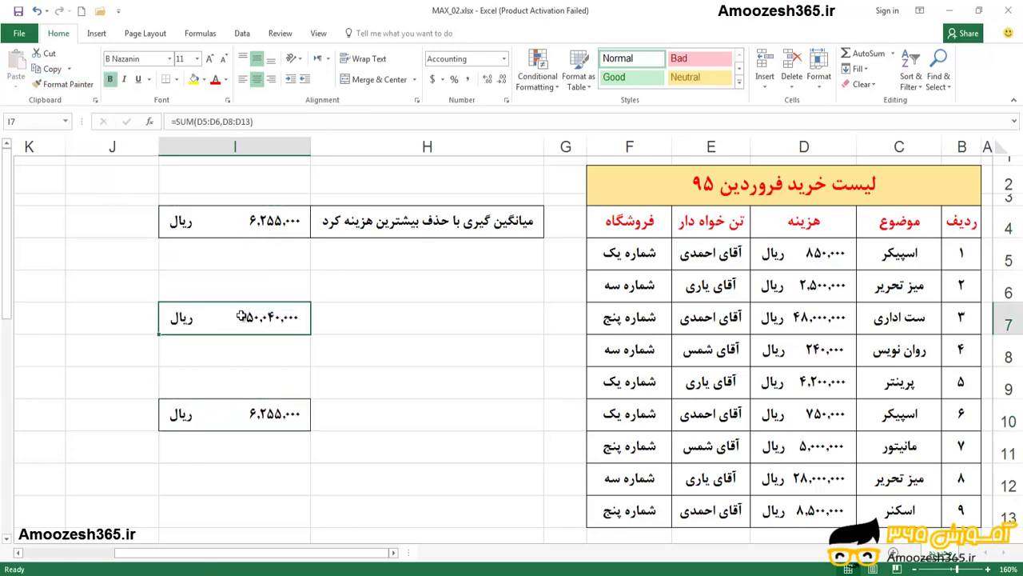
click(266, 409)
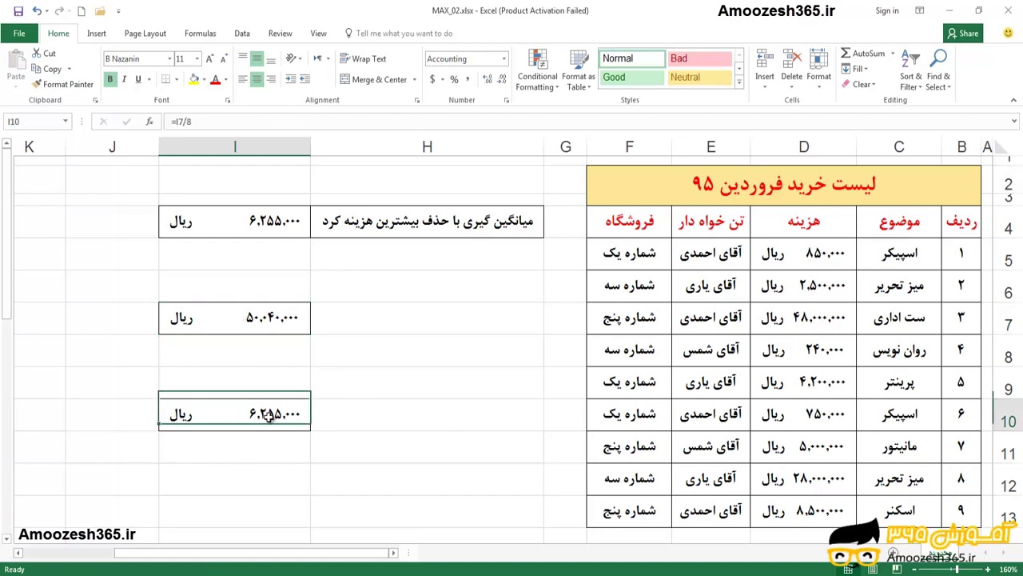
click(283, 220)
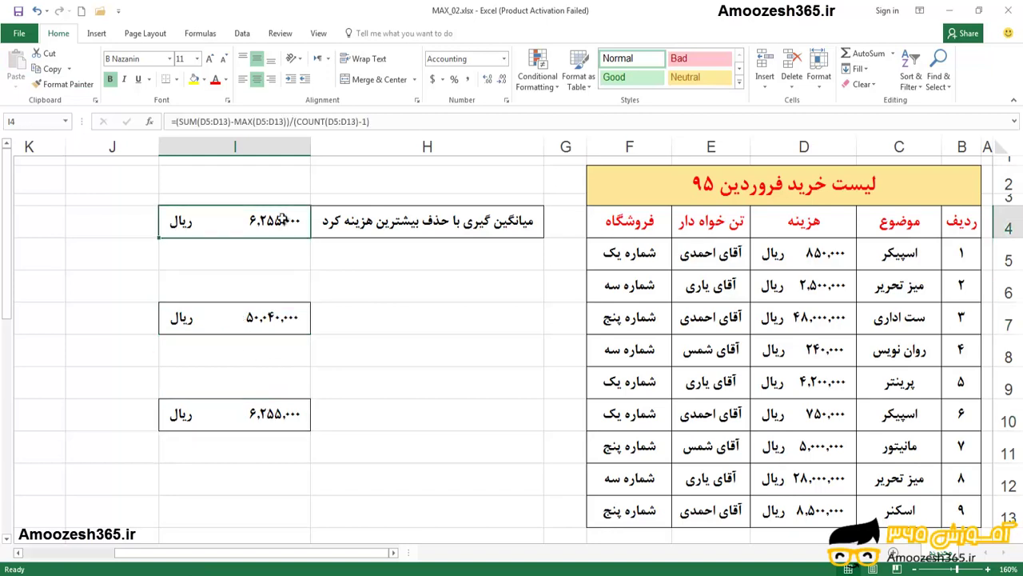